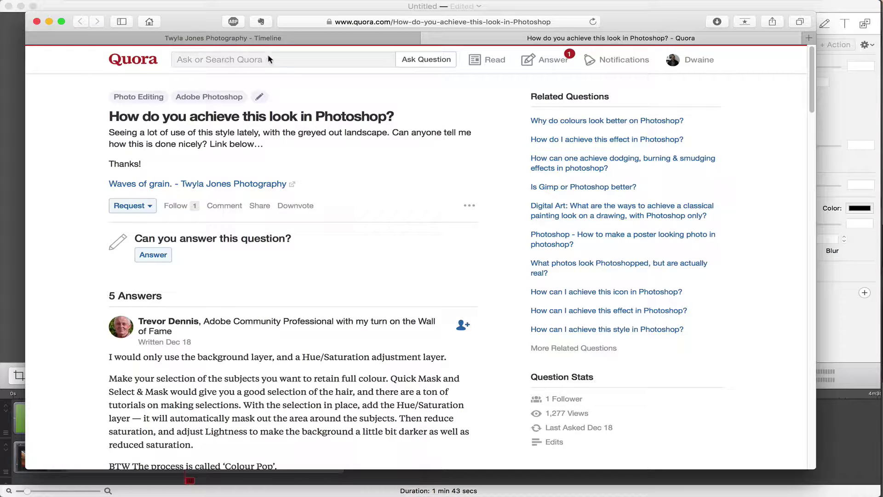
# Step: Review the Facebook example photo of a greyed-out field, then return to Photoshop
pyautogui.click(283, 37)
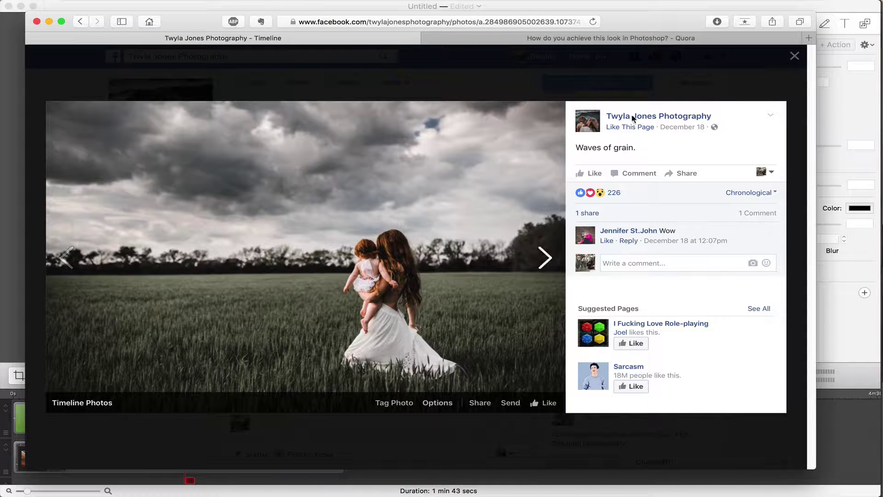
pyautogui.press('super+Tab')
pyautogui.press('super+Tab')
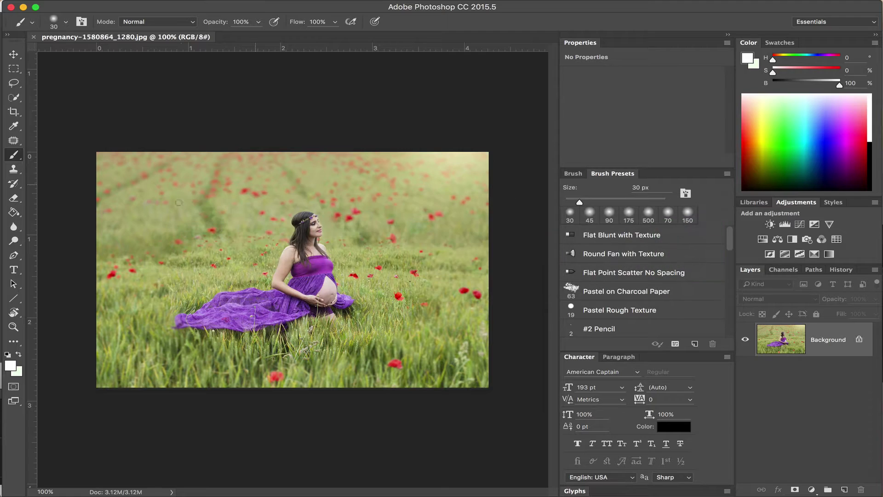
# Step: Duplicate the Background layer of the field portrait as Background copy
pyautogui.press('super+0')
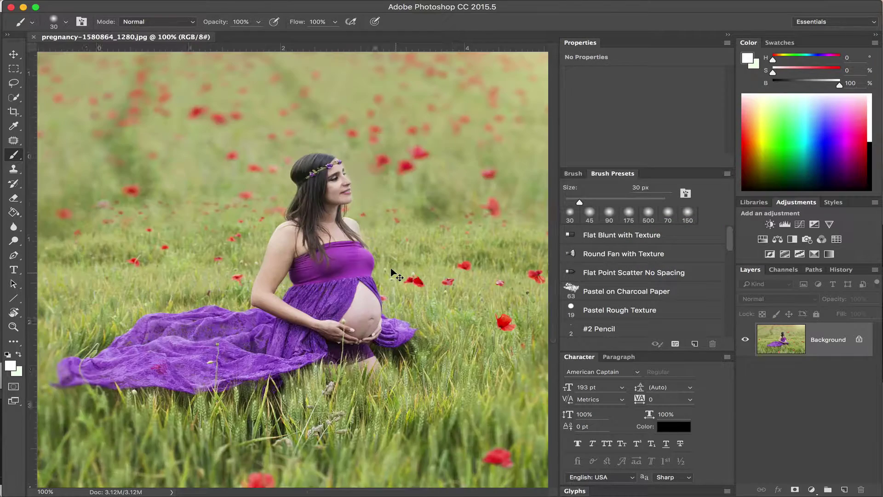
pyautogui.press('super+1')
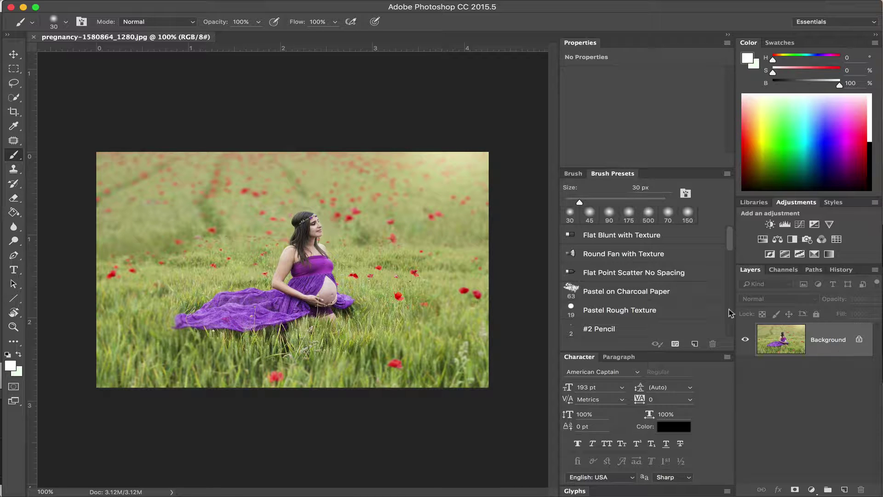
pyautogui.click(875, 270)
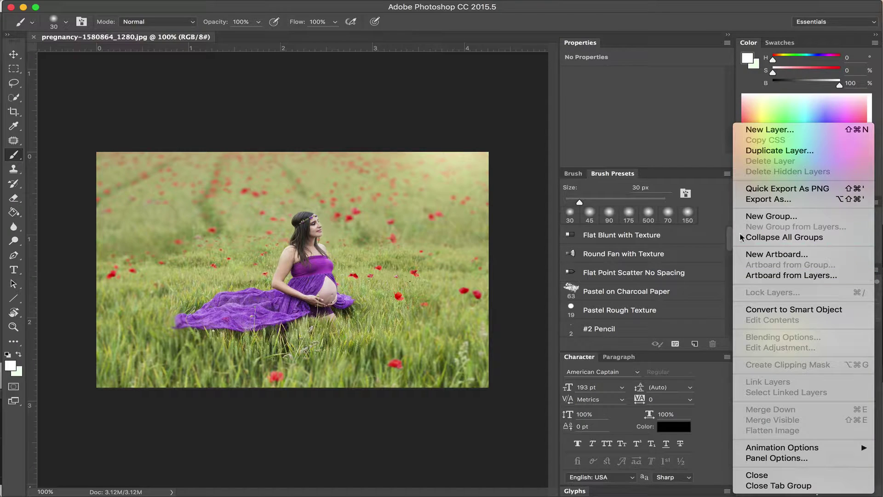
pyautogui.click(796, 154)
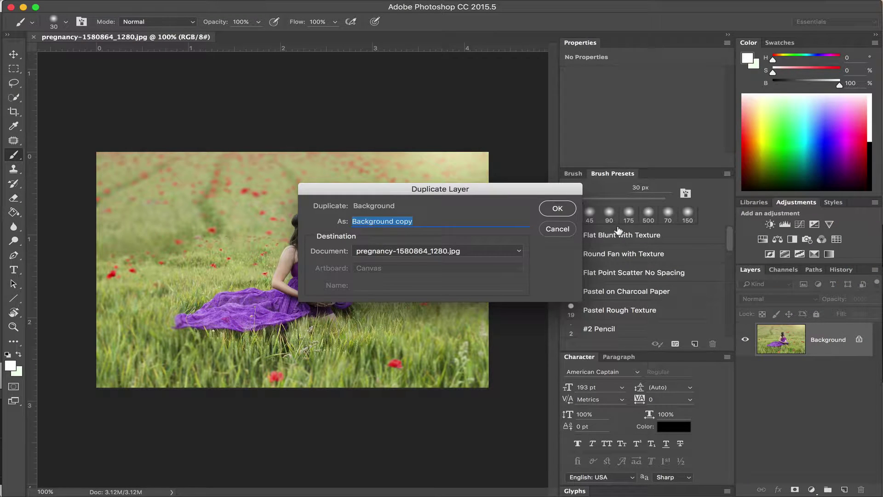
pyautogui.click(557, 209)
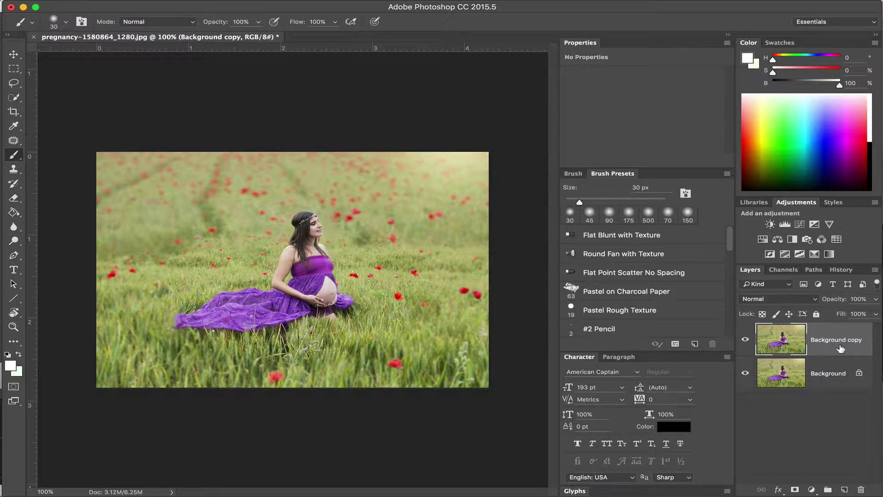
# Step: Add a Black & White adjustment layer and lower its opacity to about 78%
pyautogui.click(792, 240)
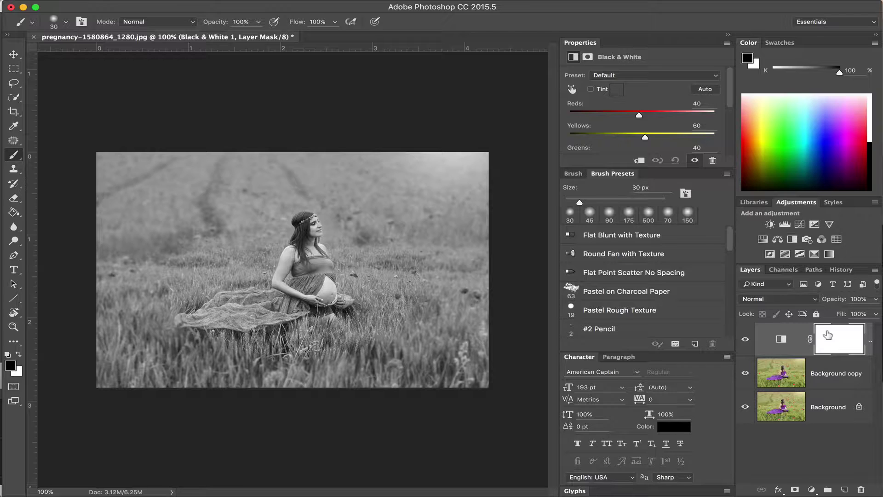
pyautogui.click(877, 299)
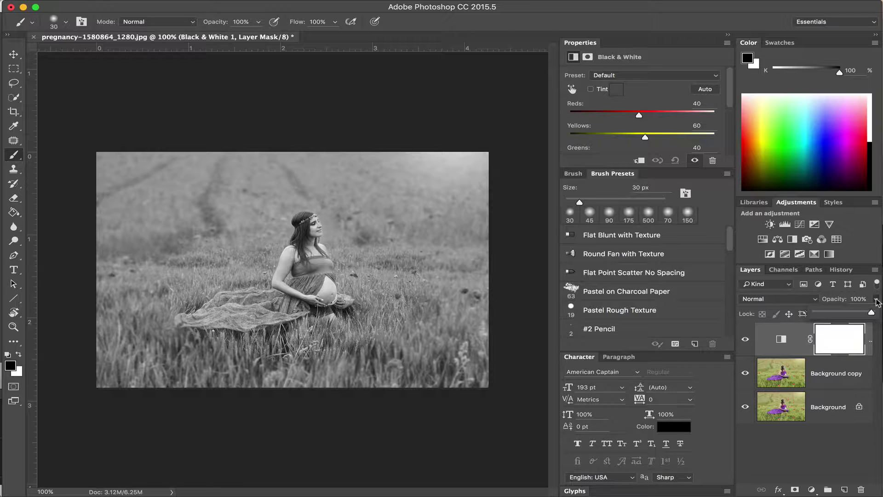
pyautogui.moveTo(872, 312); pyautogui.dragTo(864, 316)
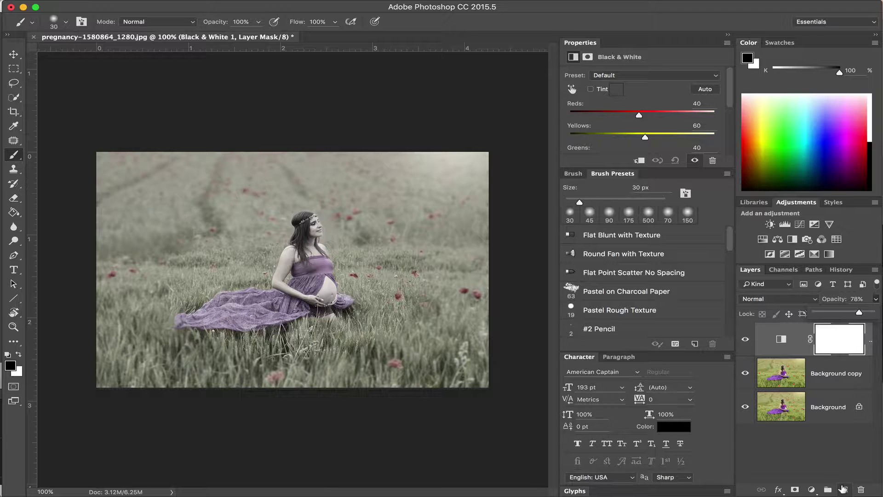
# Step: Duplicate Background copy and move Background copy 2 above the Black & White layer
pyautogui.click(830, 371)
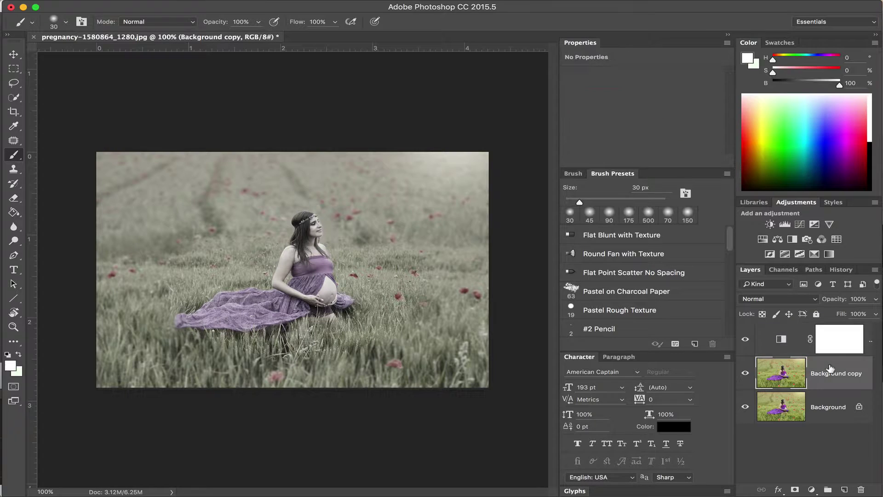
pyautogui.click(875, 270)
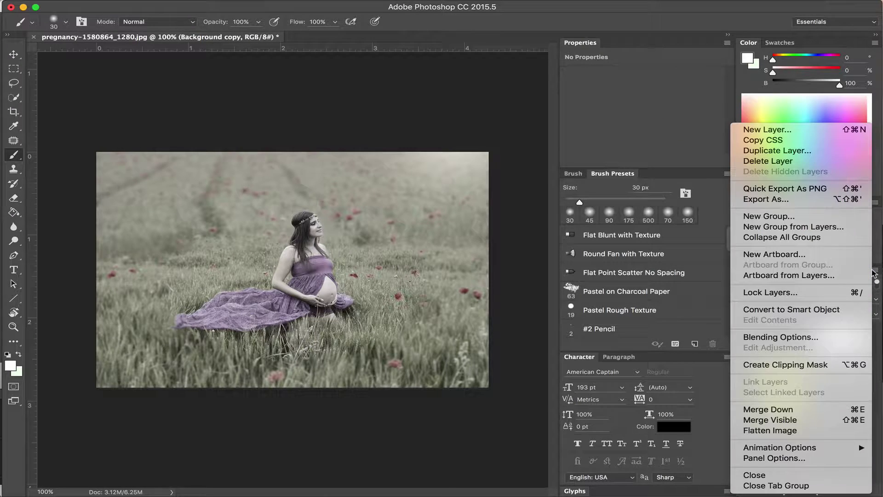
pyautogui.click(808, 150)
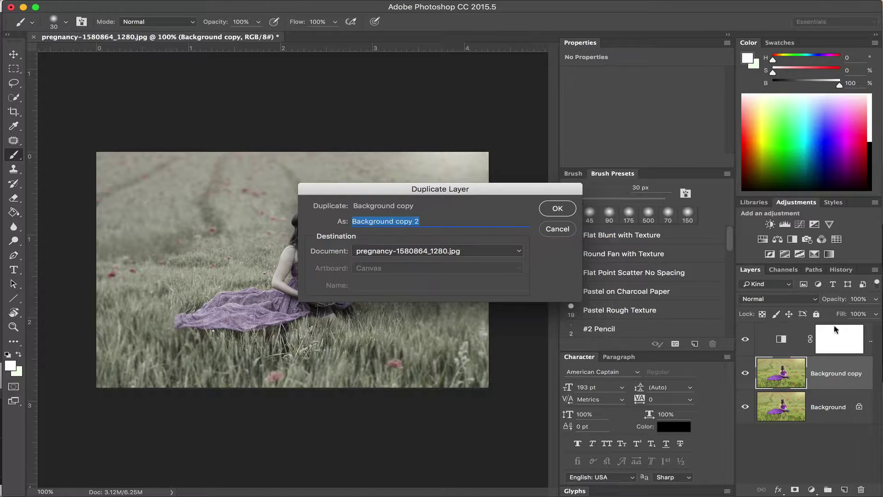
pyautogui.click(558, 208)
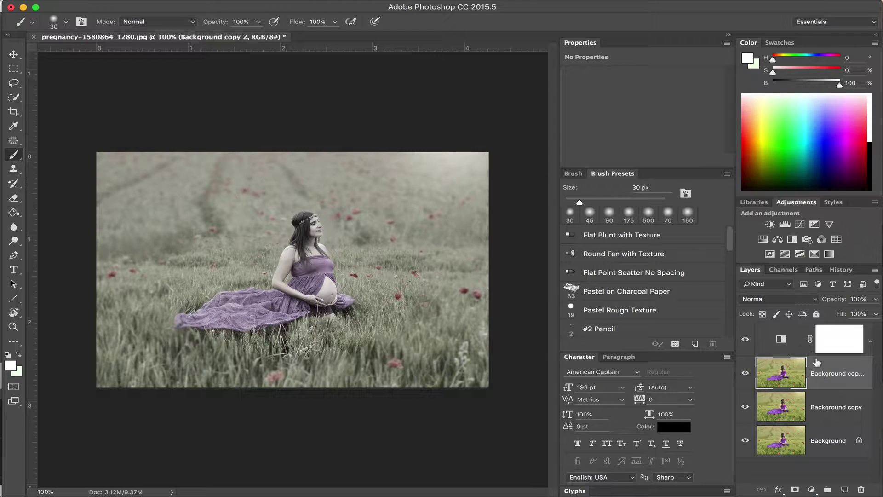
pyautogui.moveTo(821, 370); pyautogui.dragTo(824, 327)
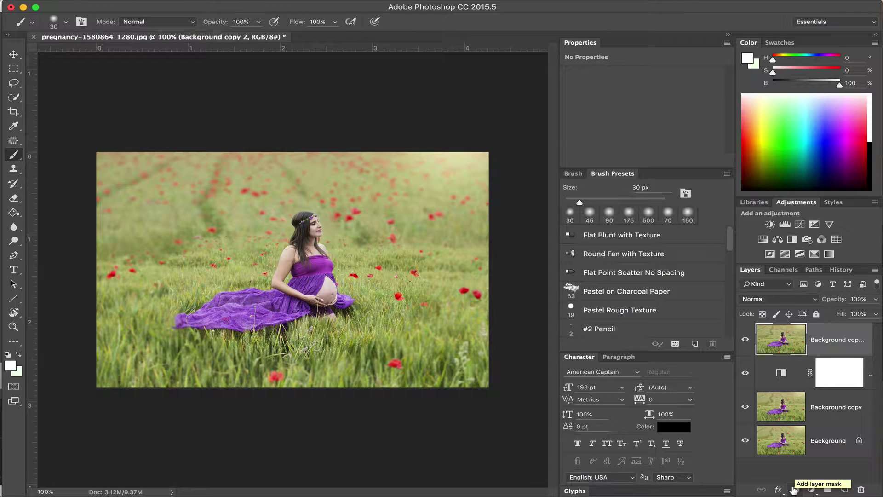
# Step: Add a white layer mask to Background copy 2, zooming in to inspect it
pyautogui.click(794, 489)
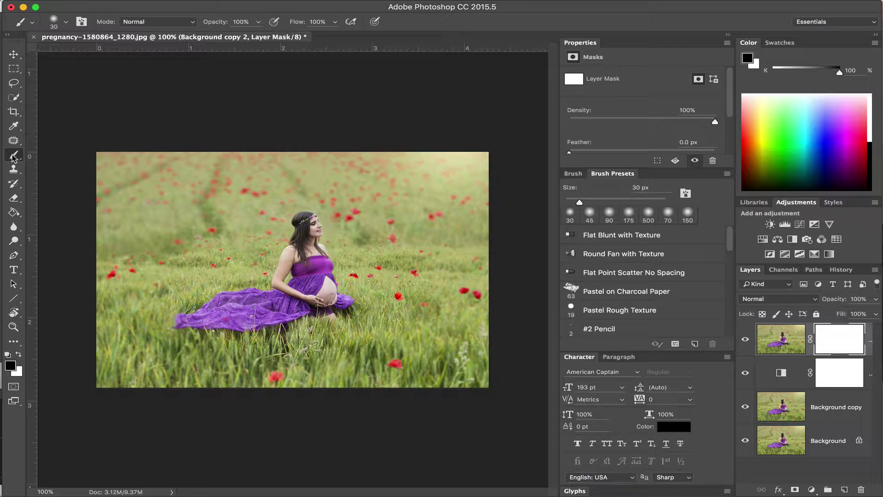
pyautogui.hotkey('ctrl', '+')
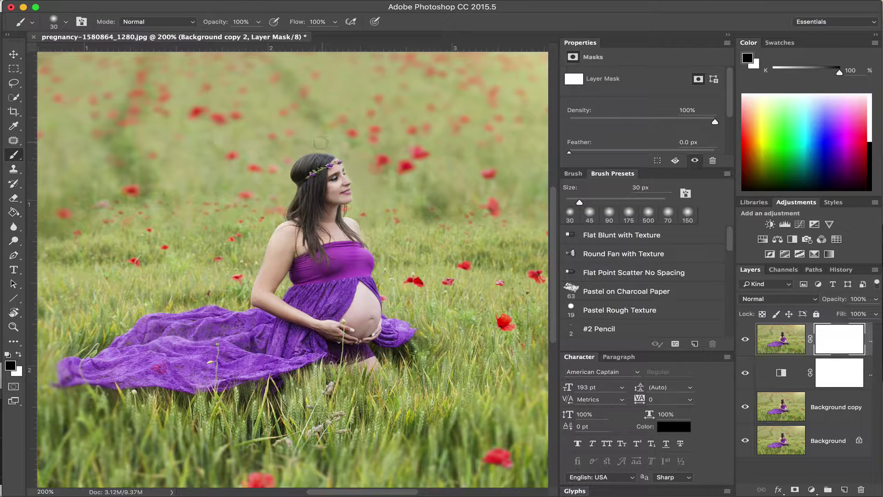
pyautogui.hotkey('ctrl', '+')
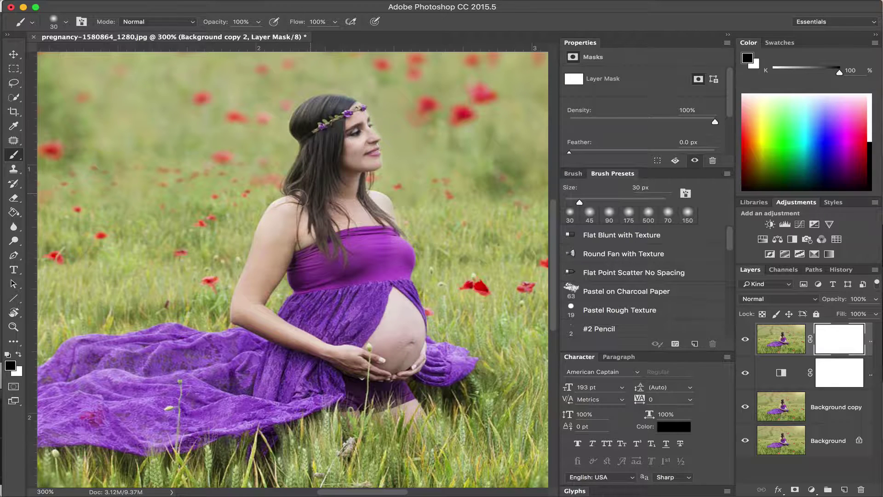
pyautogui.hotkey('ctrl', '-')
pyautogui.hotkey('ctrl', '-')
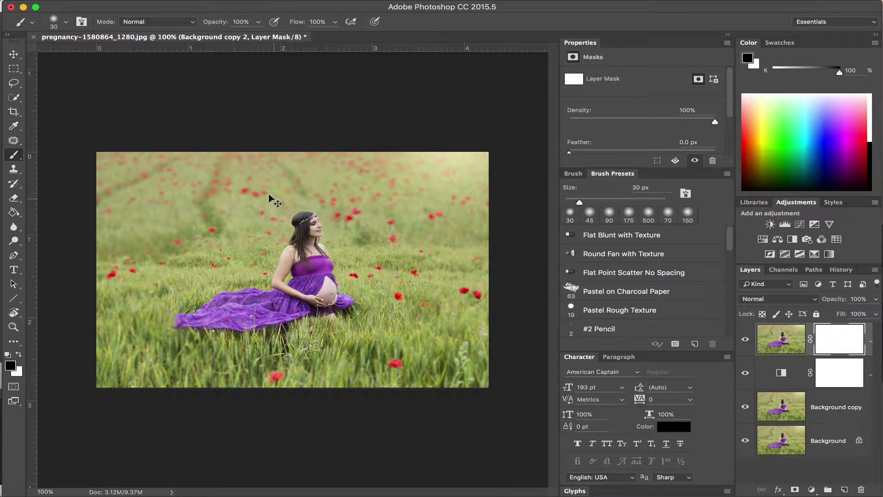
# Step: Paint black on the mask across the upper-left field and the grass right of the woman
pyautogui.press(']')
pyautogui.press(']')
pyautogui.press(']')
pyautogui.press(']')
pyautogui.press(']')
pyautogui.press(']')
pyautogui.press(']')
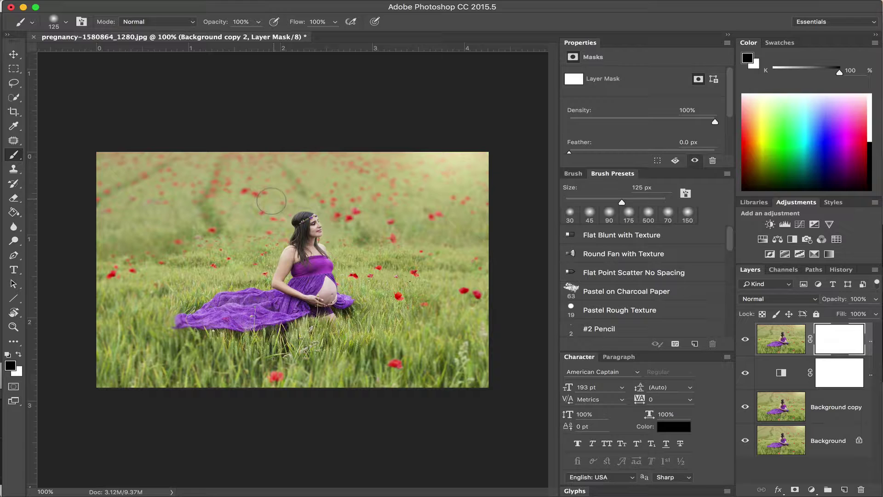
pyautogui.moveTo(251, 177)
pyautogui.mouseDown()
pyautogui.moveTo(263, 160)
pyautogui.moveTo(106, 193)
pyautogui.mouseUp()
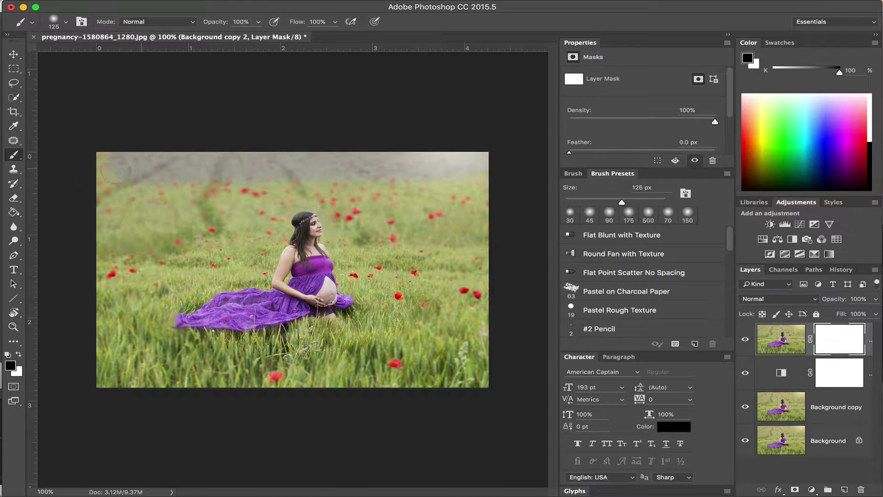
pyautogui.moveTo(161, 193)
pyautogui.mouseDown()
pyautogui.moveTo(179, 209)
pyautogui.moveTo(271, 219)
pyautogui.moveTo(122, 351)
pyautogui.moveTo(361, 378)
pyautogui.moveTo(478, 366)
pyautogui.moveTo(465, 276)
pyautogui.moveTo(409, 359)
pyautogui.moveTo(444, 309)
pyautogui.moveTo(453, 251)
pyautogui.moveTo(420, 153)
pyautogui.moveTo(426, 276)
pyautogui.mouseUp()
pyautogui.press(']')
pyautogui.press(']')
pyautogui.press(']')
pyautogui.press(']')
pyautogui.press(']')
pyautogui.press(']')
pyautogui.moveTo(479, 331)
pyautogui.mouseDown()
pyautogui.moveTo(465, 207)
pyautogui.moveTo(405, 197)
pyautogui.moveTo(359, 226)
pyautogui.moveTo(421, 289)
pyautogui.moveTo(350, 349)
pyautogui.moveTo(198, 354)
pyautogui.mouseUp()
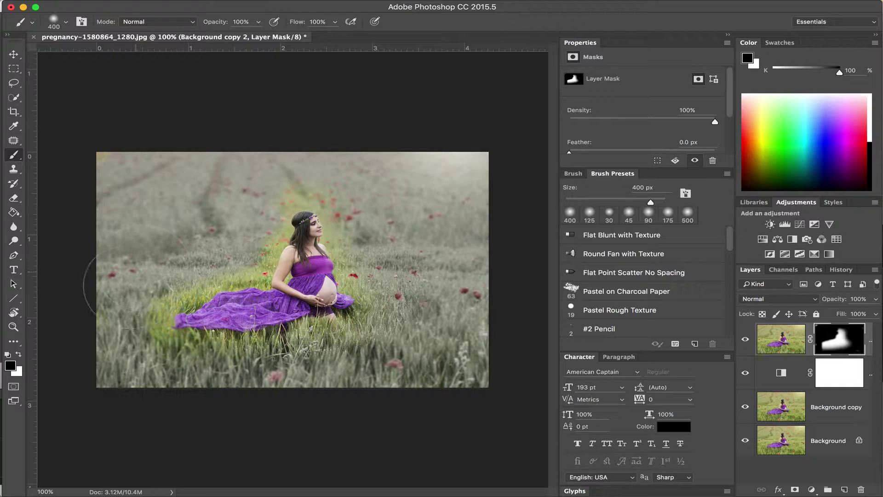
# Step: At 200% with a 175 px brush, grey out the green grass around the head
pyautogui.press(']')
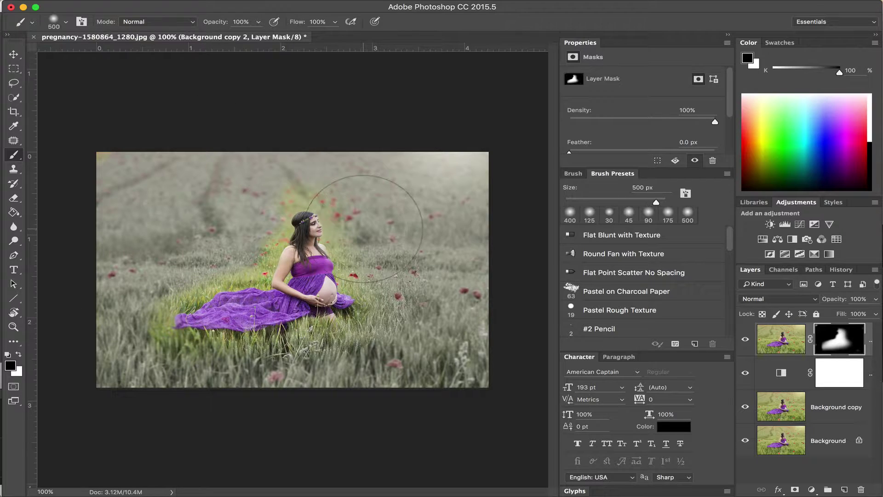
pyautogui.hotkey('ctrl', '+')
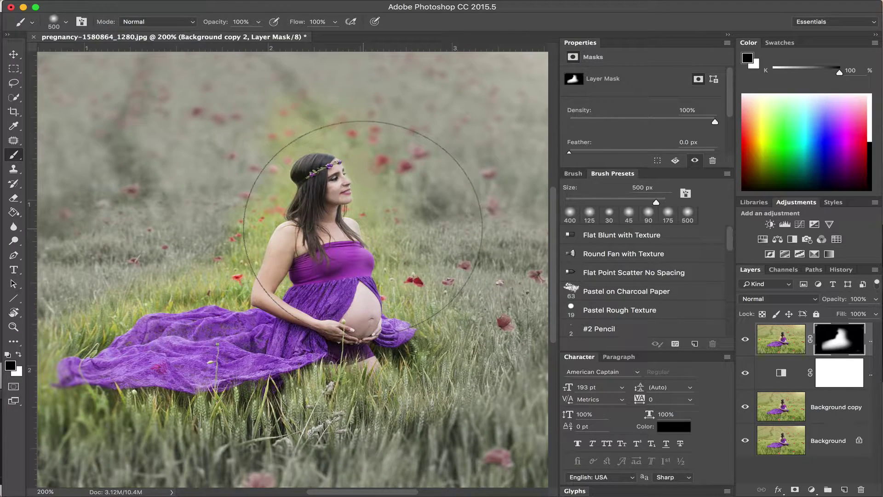
pyautogui.press('[')
pyautogui.press('[')
pyautogui.press('[')
pyautogui.press('[')
pyautogui.press('[')
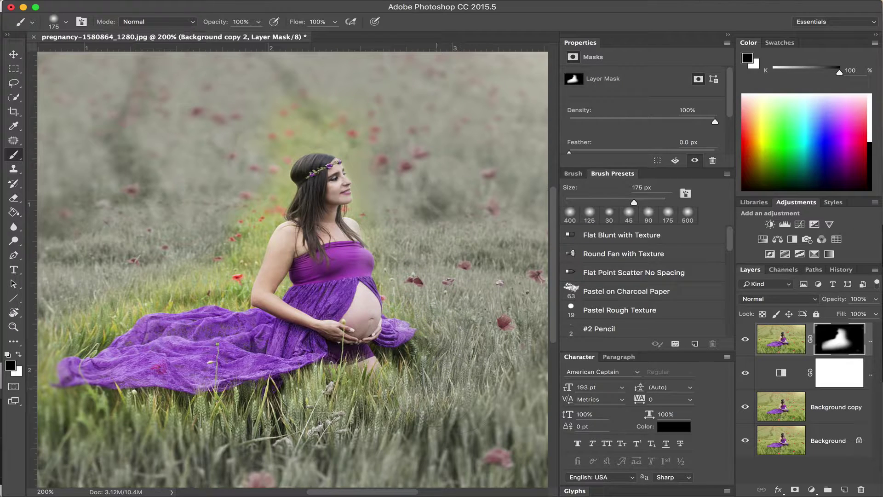
pyautogui.moveTo(436, 382); pyautogui.dragTo(401, 387)
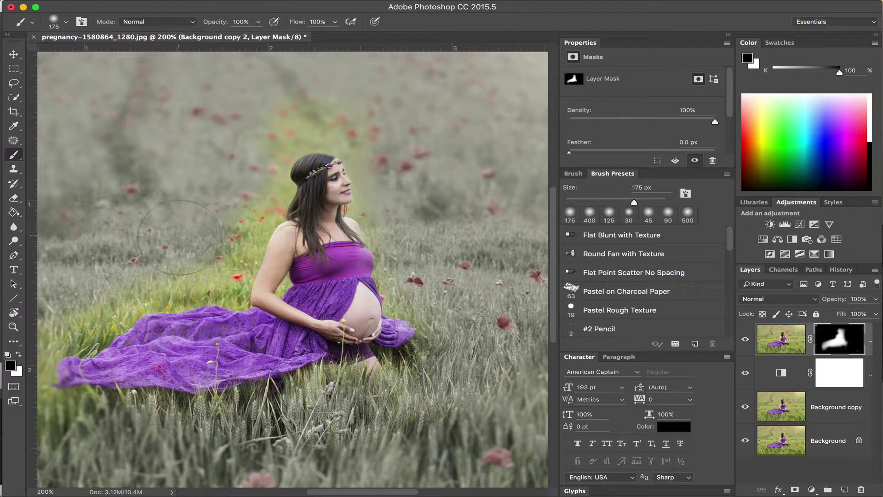
pyautogui.moveTo(239, 191)
pyautogui.mouseDown()
pyautogui.moveTo(371, 117)
pyautogui.moveTo(222, 219)
pyautogui.mouseUp()
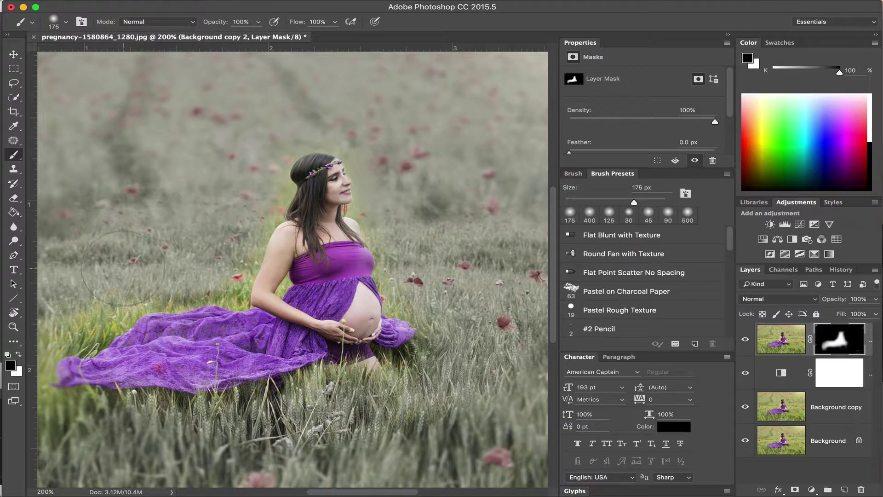
# Step: At 400% with a 35 px brush, mask out the red poppy and grass beside the arm
pyautogui.hscroll(-10, 258, 220)
pyautogui.scroll(-4, 295, 226)
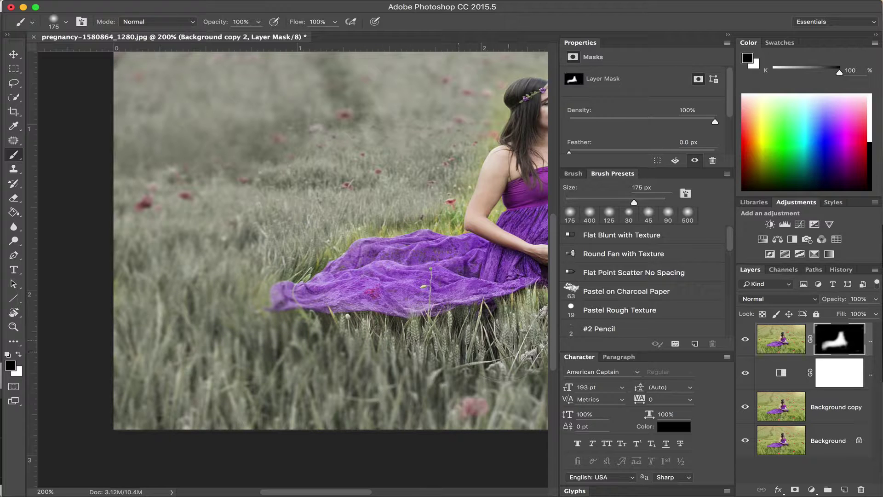
pyautogui.hscroll(6, 386, 257)
pyautogui.scroll(1, 349, 260)
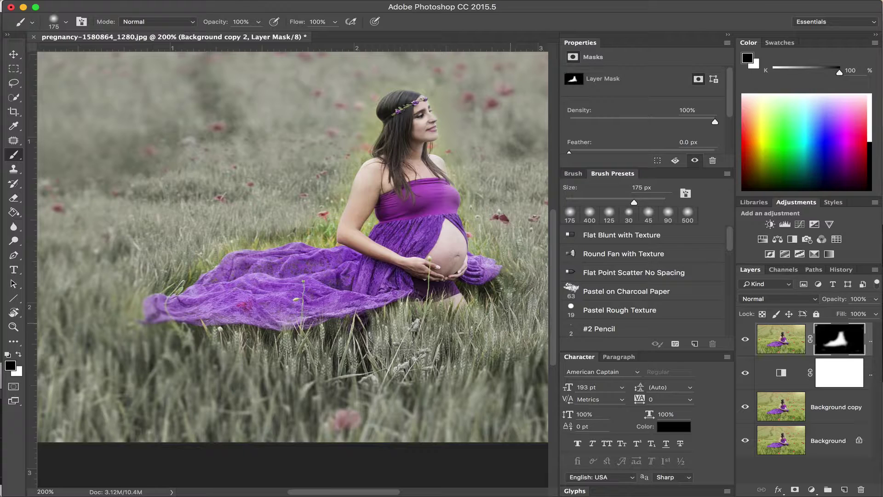
pyautogui.hotkey('ctrl', '+')
pyautogui.hotkey('ctrl', '+')
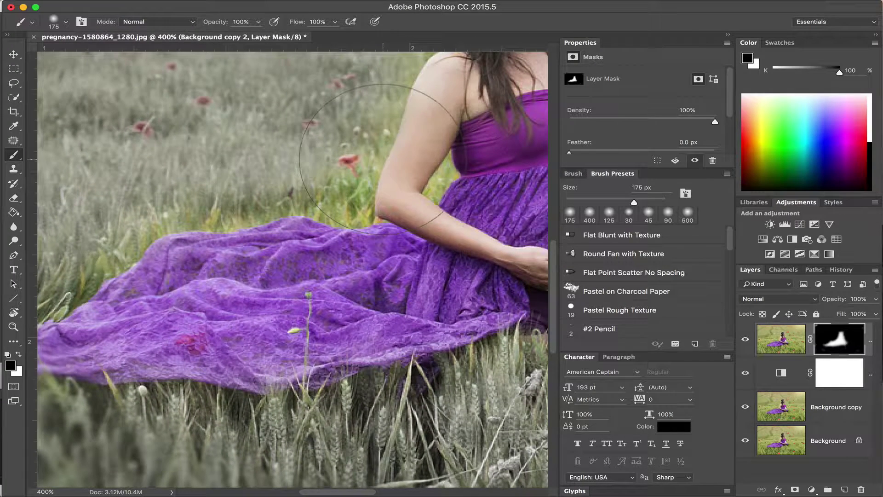
pyautogui.moveTo(380, 159); pyautogui.dragTo(381, 160)
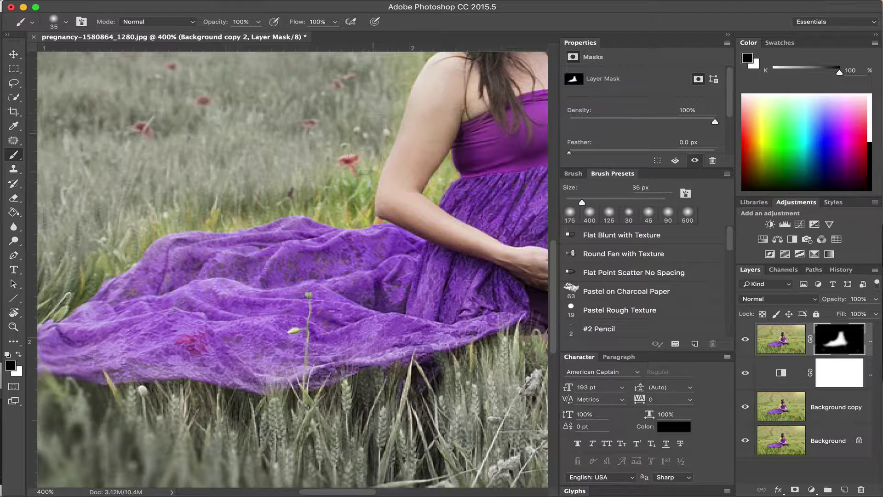
pyautogui.moveTo(373, 159); pyautogui.dragTo(359, 190)
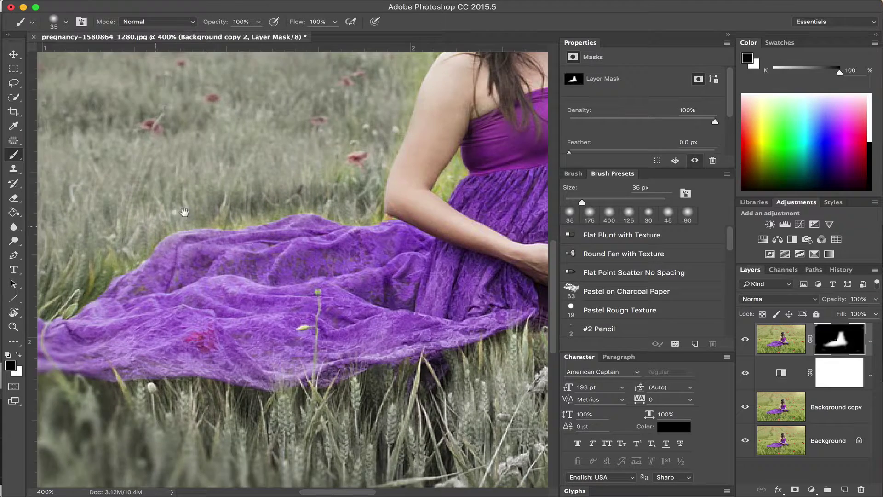
pyautogui.moveTo(110, 251); pyautogui.dragTo(322, 151)
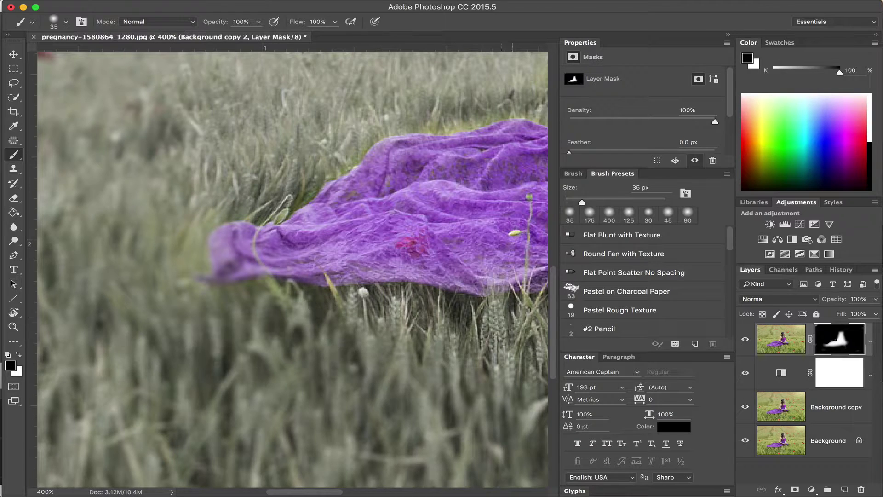
pyautogui.hscroll(10, 523, 331)
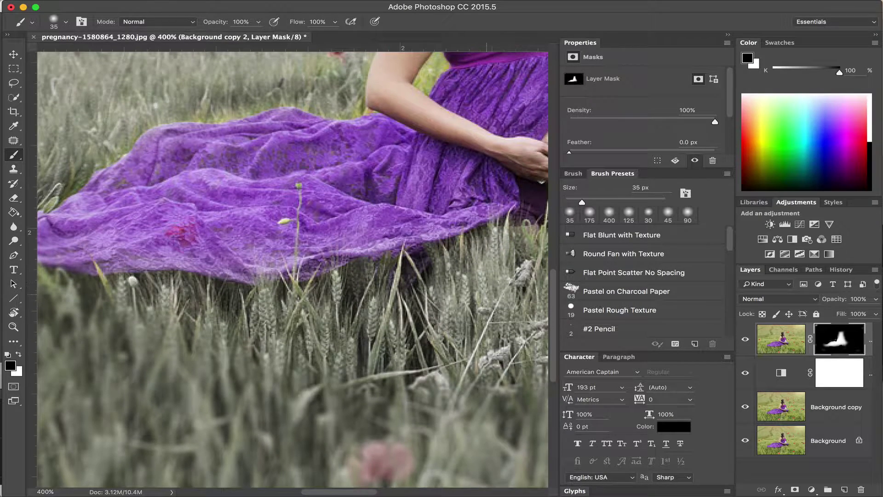
pyautogui.hscroll(2, 487, 270)
pyautogui.hscroll(6, 442, 269)
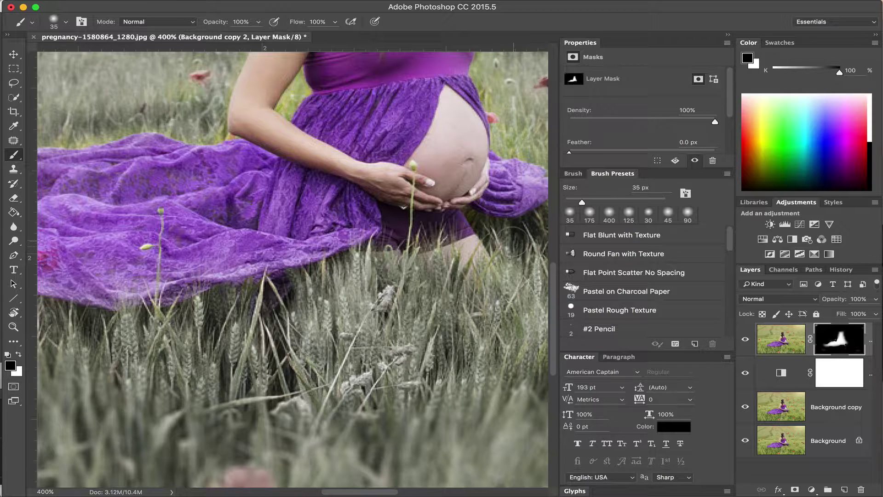
# Step: Mask the last green beside the arm (9 px brush) and near the head (40 px)
pyautogui.moveTo(515, 174); pyautogui.dragTo(507, 250)
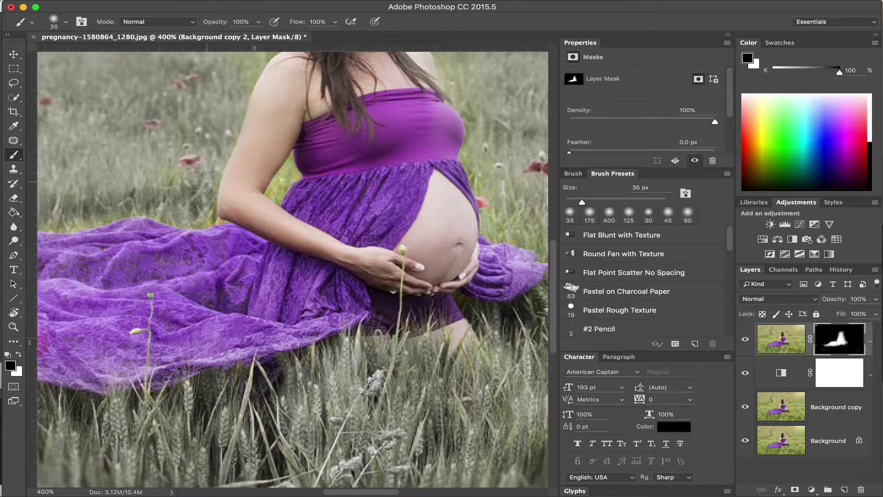
pyautogui.moveTo(368, 116); pyautogui.dragTo(304, 208)
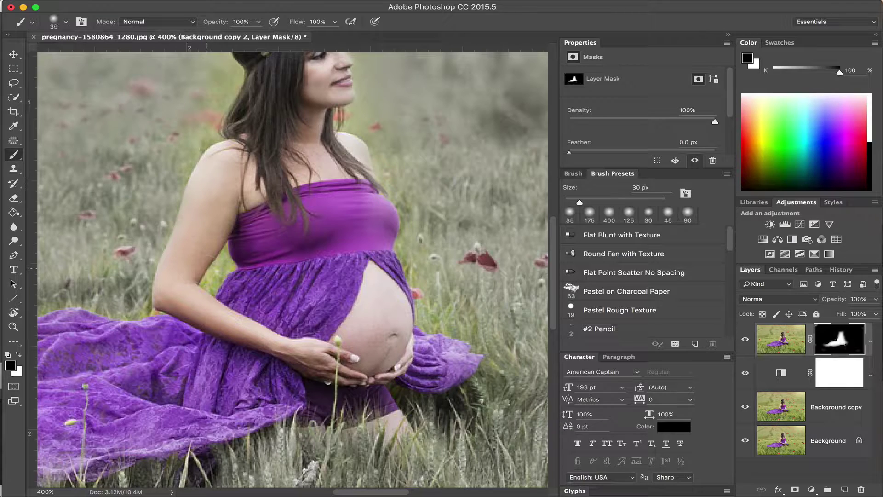
pyautogui.press('[')
pyautogui.press('[')
pyautogui.press('[')
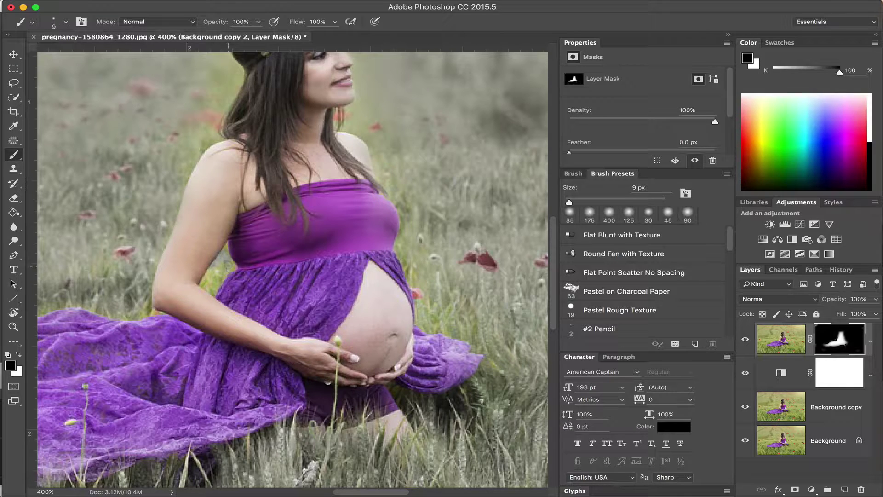
pyautogui.moveTo(220, 267); pyautogui.dragTo(207, 282)
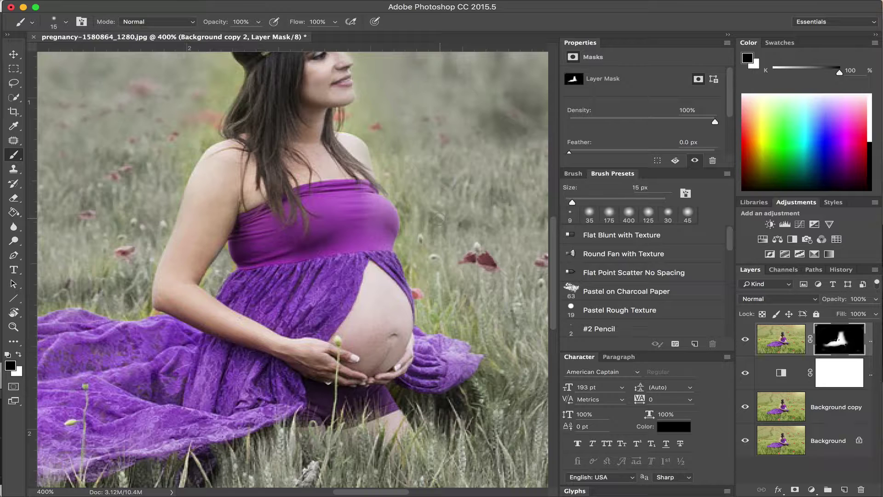
pyautogui.press(']')
pyautogui.press(']')
pyautogui.press(']')
pyautogui.press(']')
pyautogui.press(']')
pyautogui.scroll(5, 439, 218)
pyautogui.hscroll(-4, 439, 217)
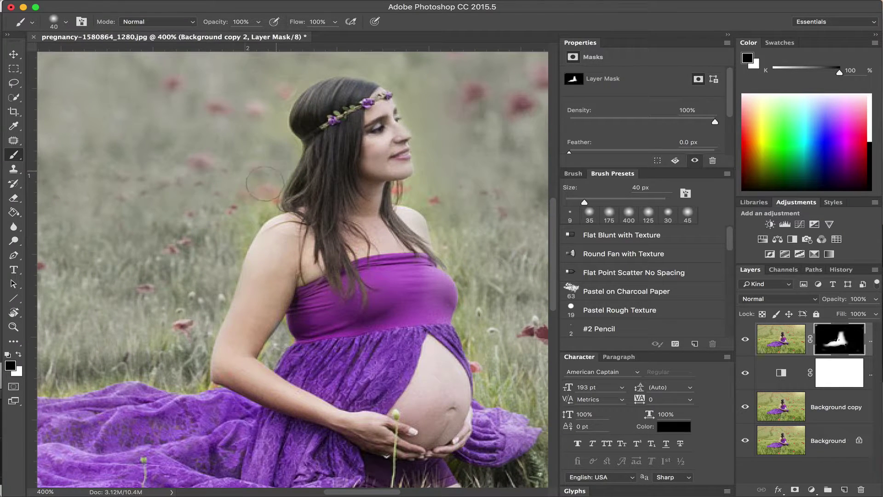
pyautogui.click(236, 219)
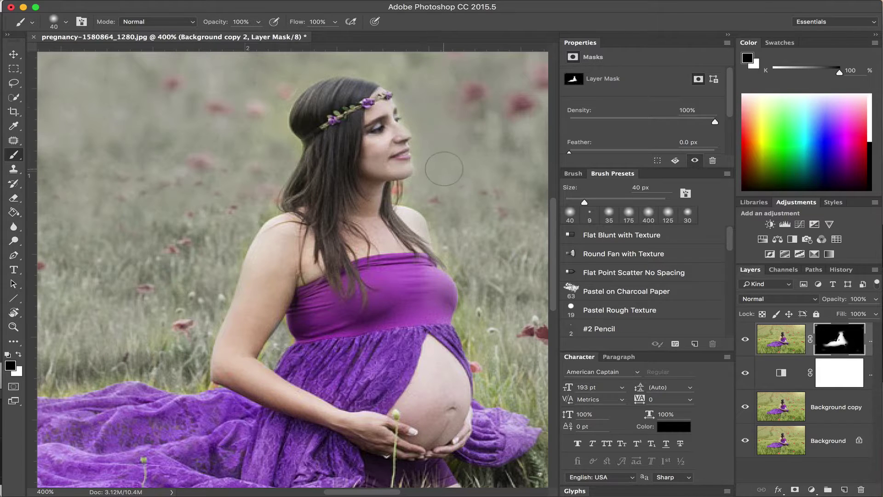
pyautogui.hotkey('ctrl', '-')
pyautogui.hotkey('ctrl', '-')
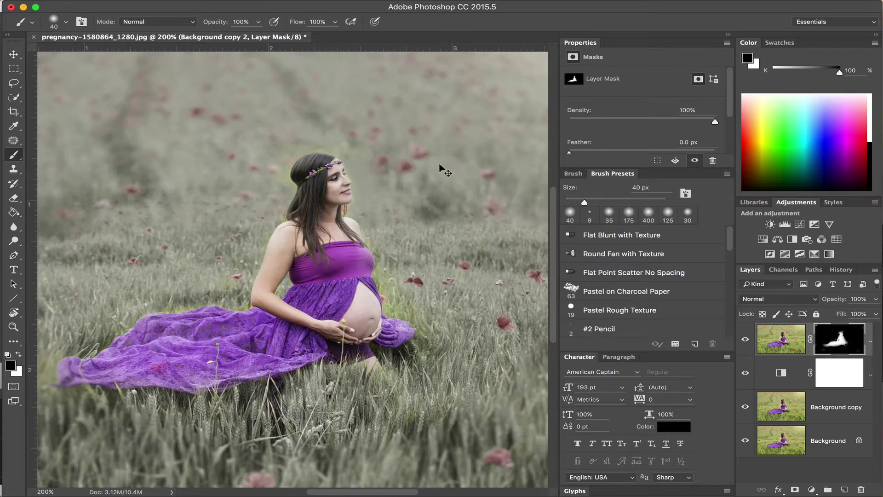
pyautogui.hotkey('ctrl', '-')
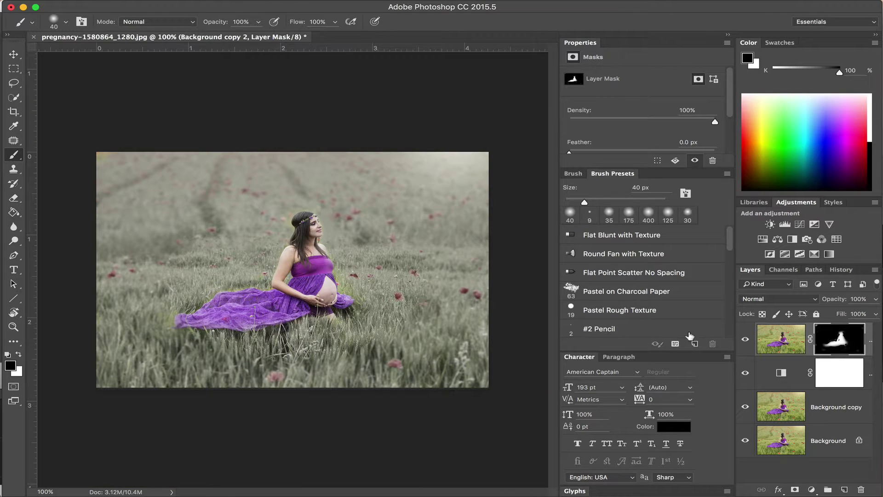
pyautogui.click(745, 374)
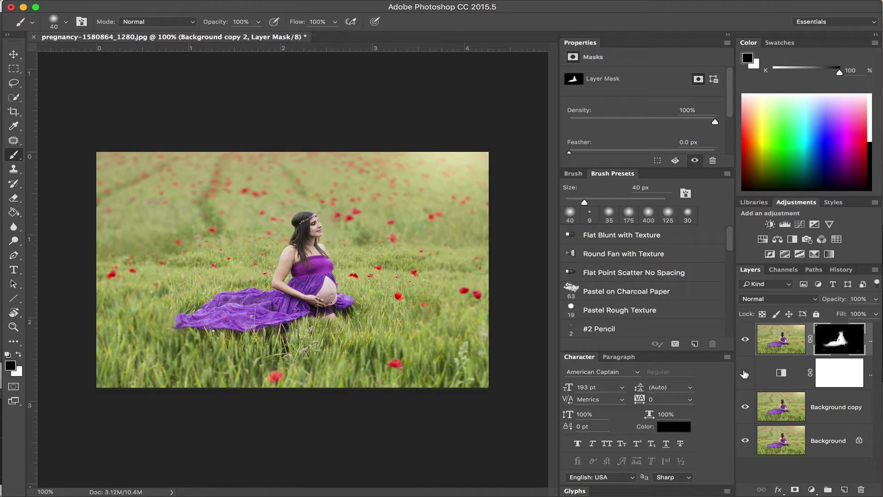
pyautogui.click(745, 374)
pyautogui.click(744, 374)
pyautogui.click(744, 374)
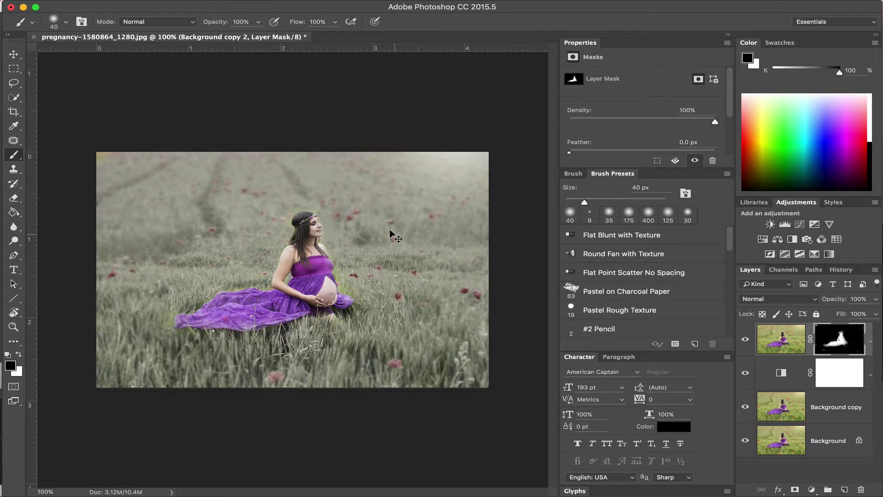
pyautogui.hotkey('ctrl', '+')
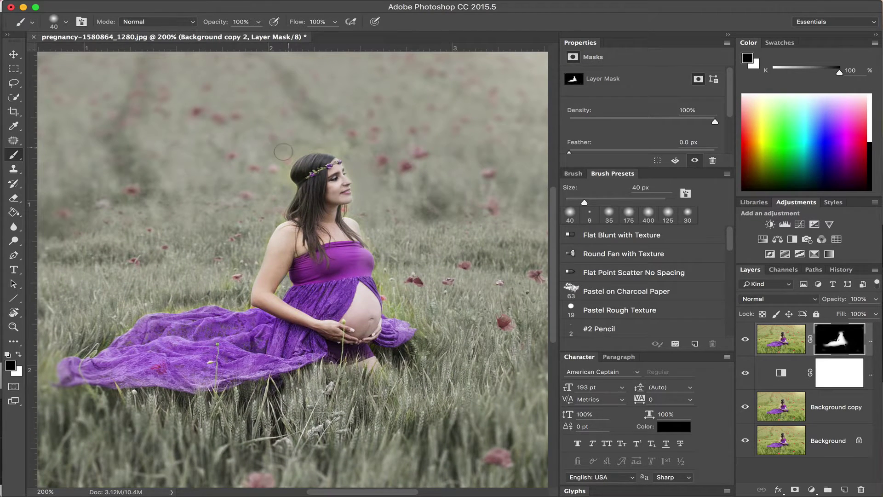